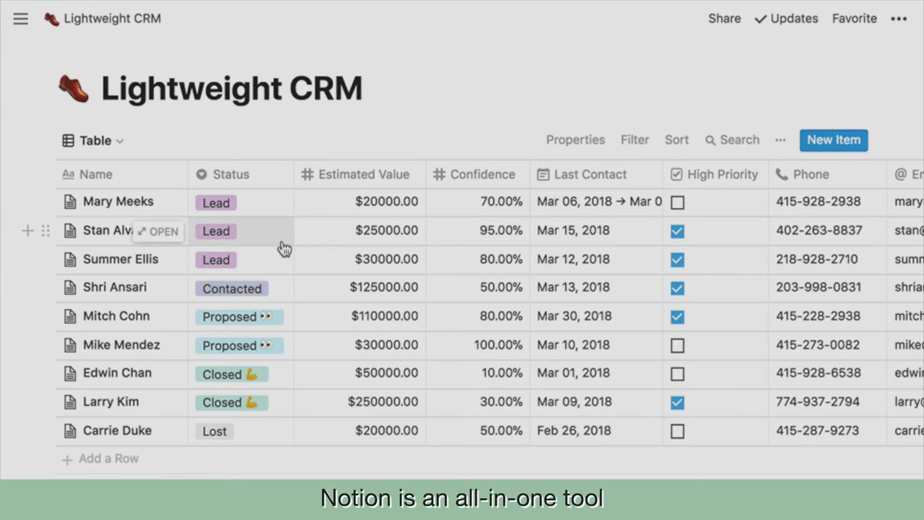
- Set the CRM lead's status to Proposed and switch the database to a calendar view
click(330, 337)
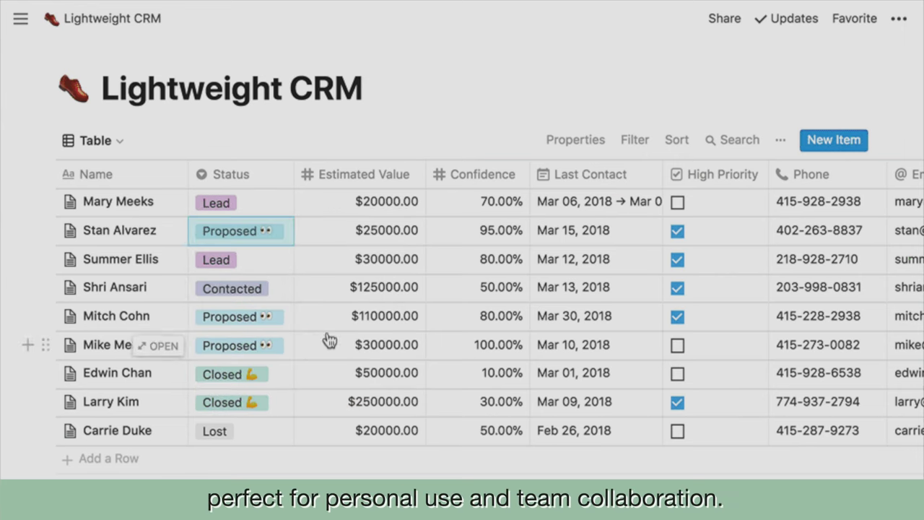
click(103, 139)
click(128, 202)
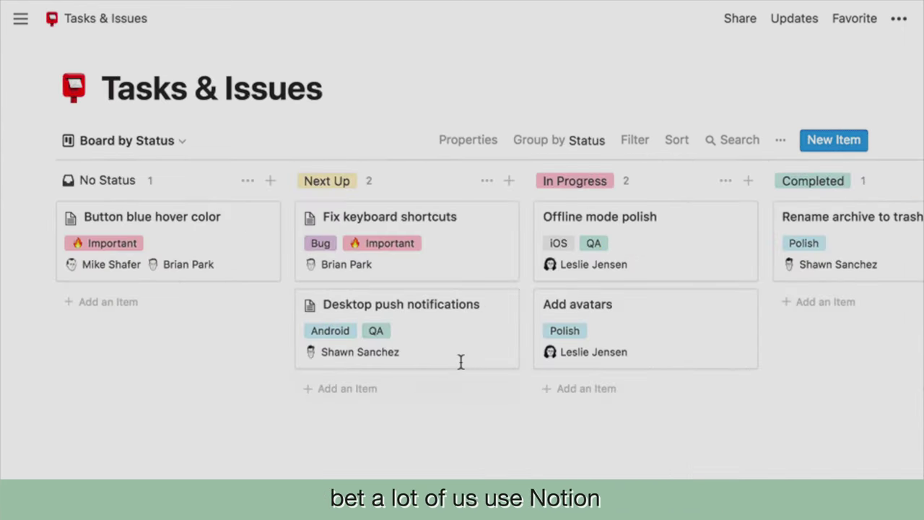
- Tick the app-update checklist item on the Desktop push notifications task and open its status options
click(450, 360)
click(165, 445)
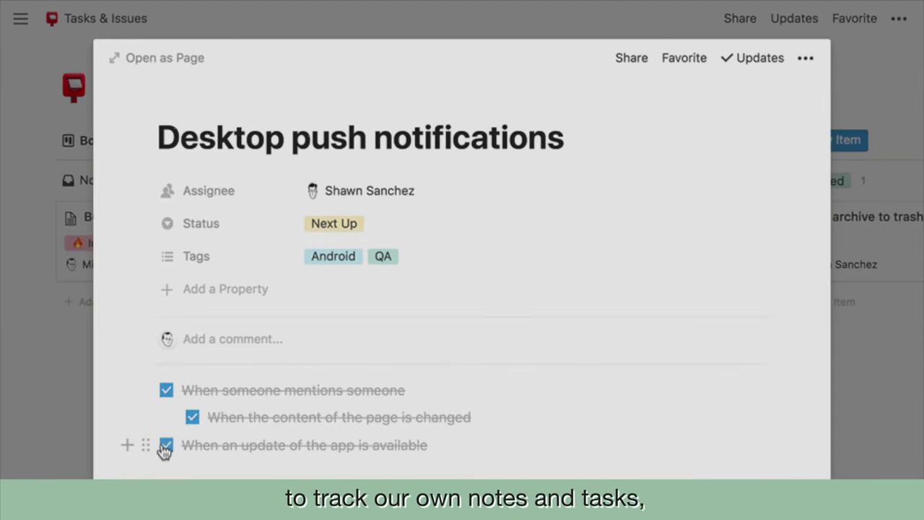
click(326, 221)
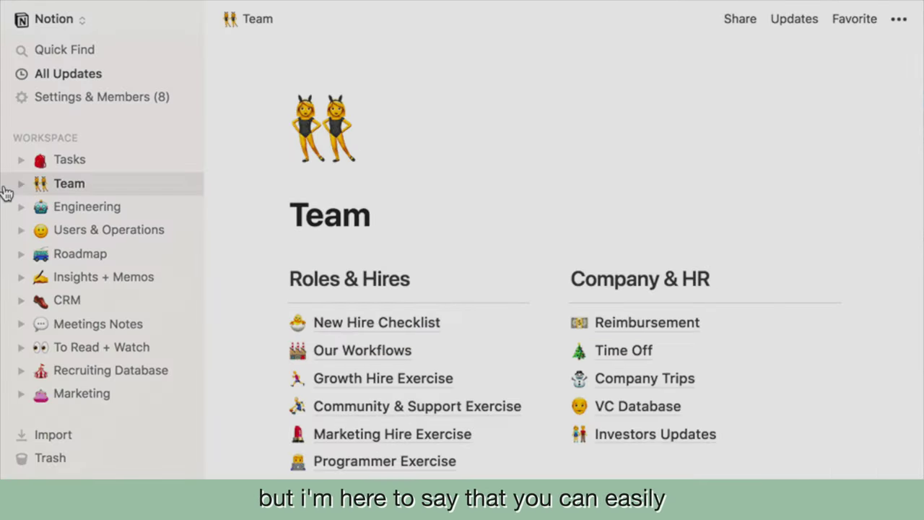
- Open the Coding Style page under Engineering > Getting Started
click(17, 208)
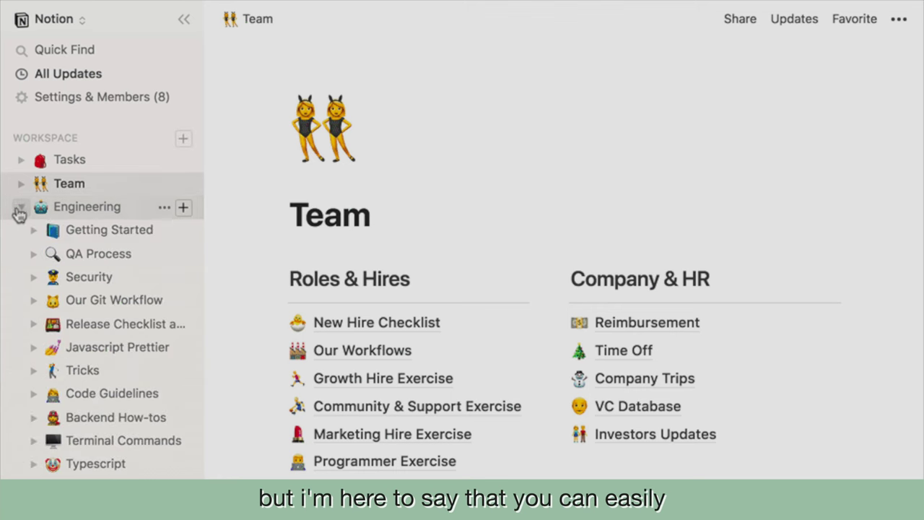
click(29, 231)
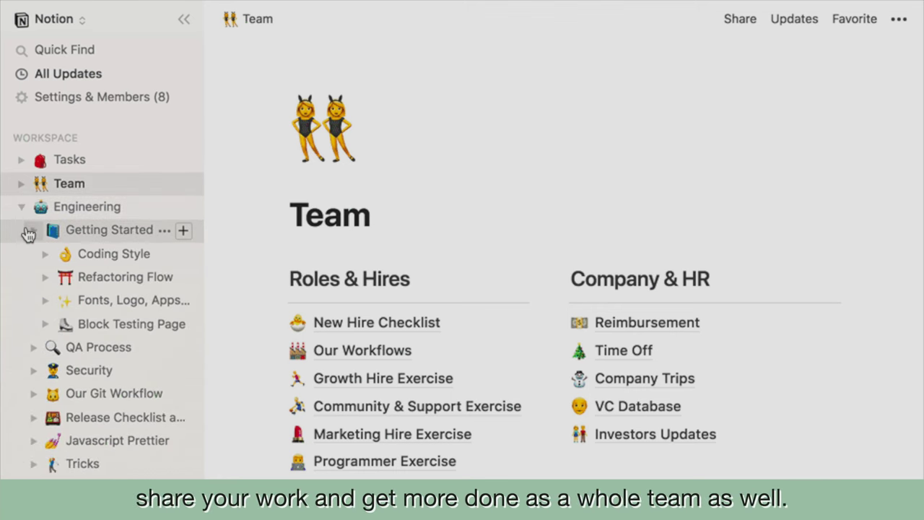
click(114, 255)
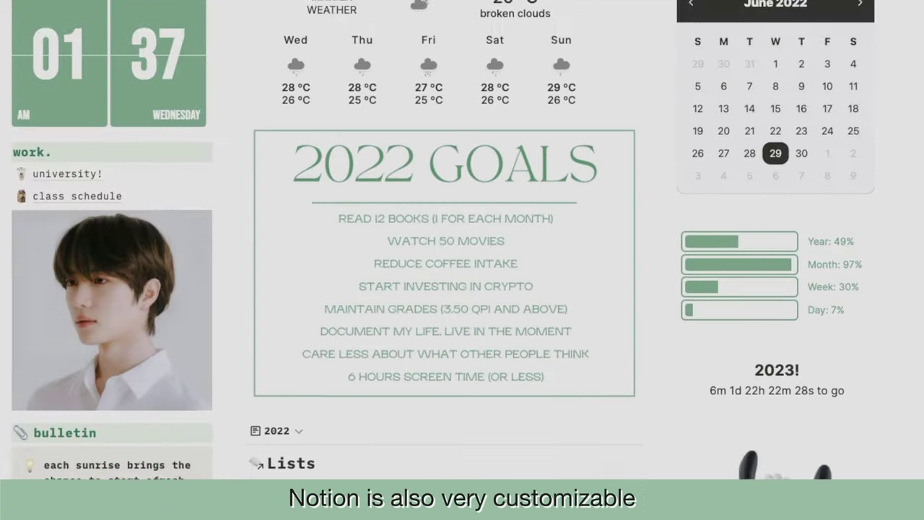
- Turn the pasted Wikipedia link into a bookmark and place the image in a column beside it
scroll(444, 241, down, 4)
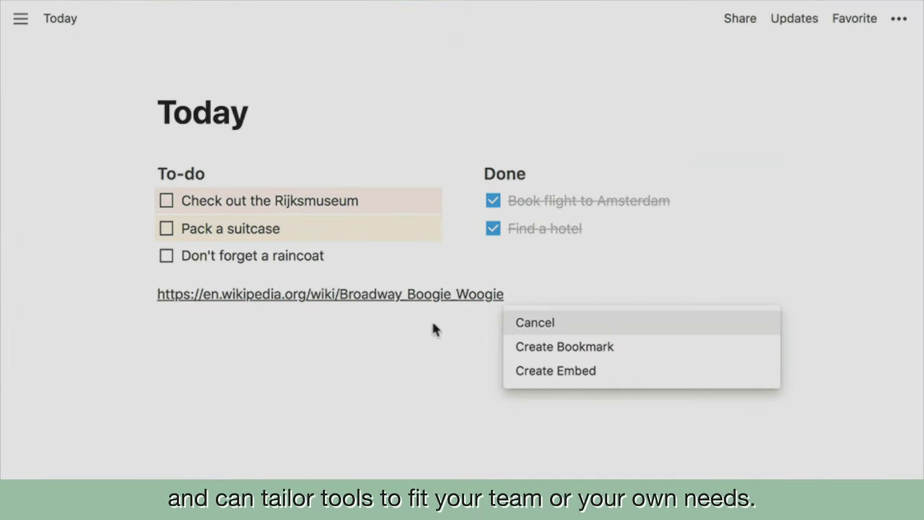
click(518, 348)
drag(491, 467, 791, 353)
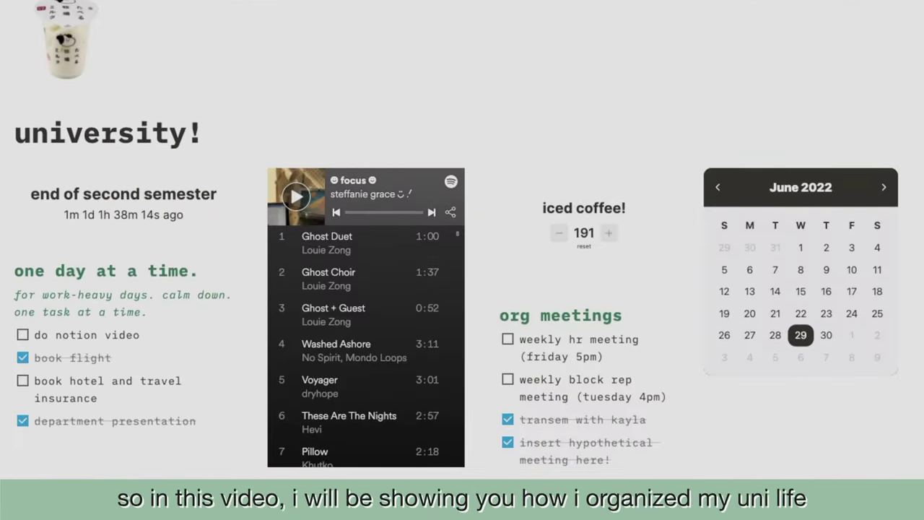
- Finish the ideation-session task's tracker note as 'finalize date of ideations meeting'
scroll(463, 238, down, 3)
scroll(462, 239, down, 5)
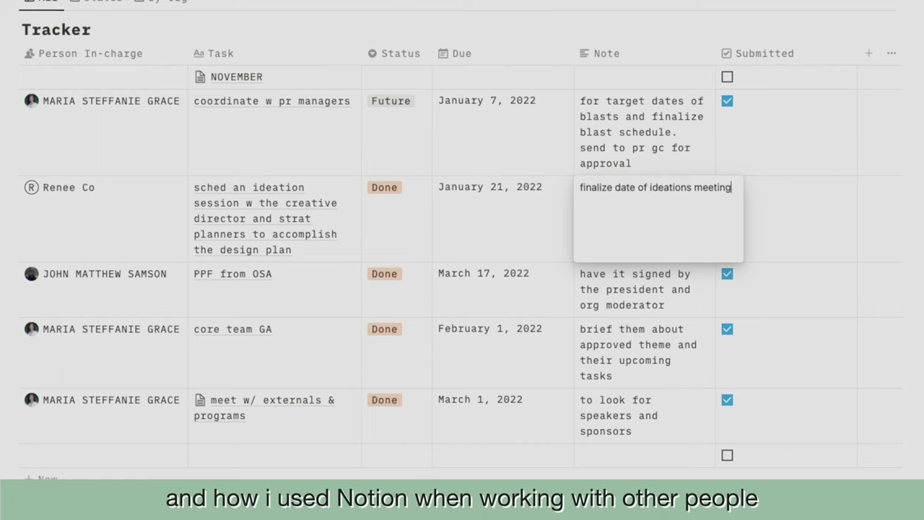
text(g)
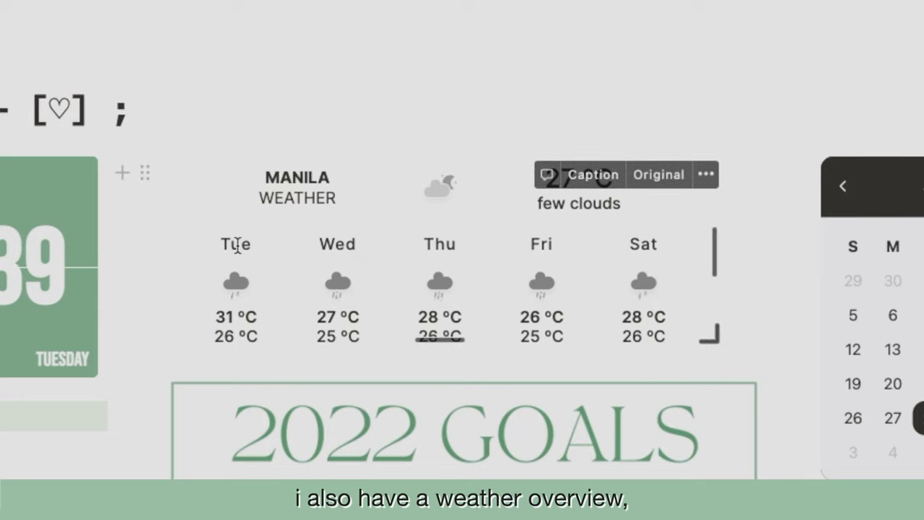
- Select MANILA in the weather widget, move the calendar ahead five months and back one, then scroll down
drag(274, 171, 326, 175)
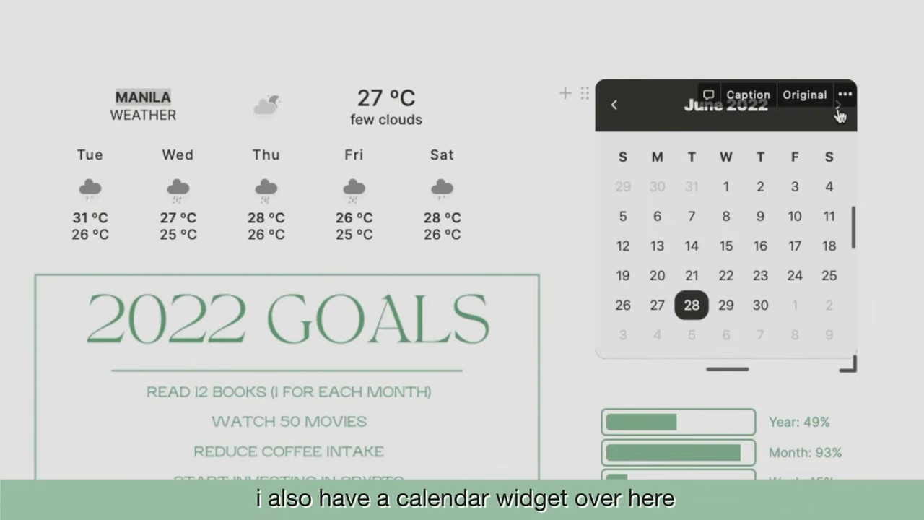
click(840, 108)
click(839, 108)
click(839, 109)
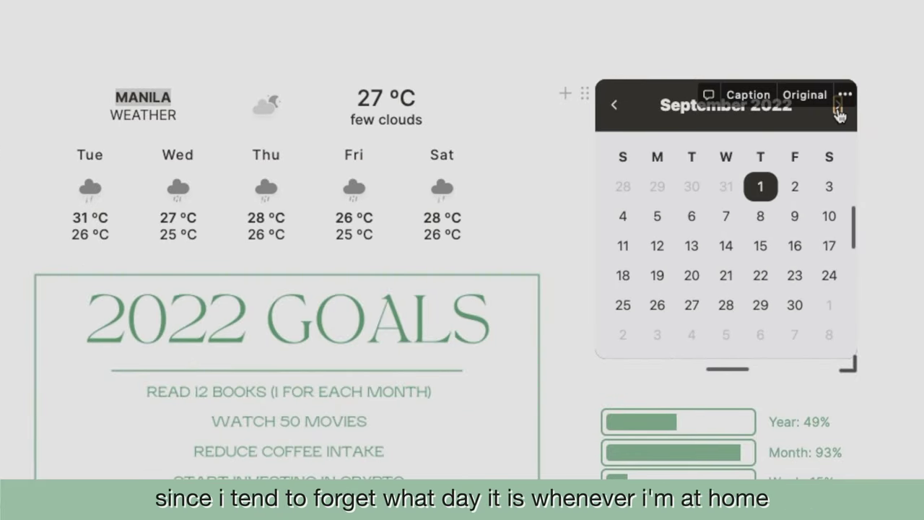
click(839, 108)
click(839, 109)
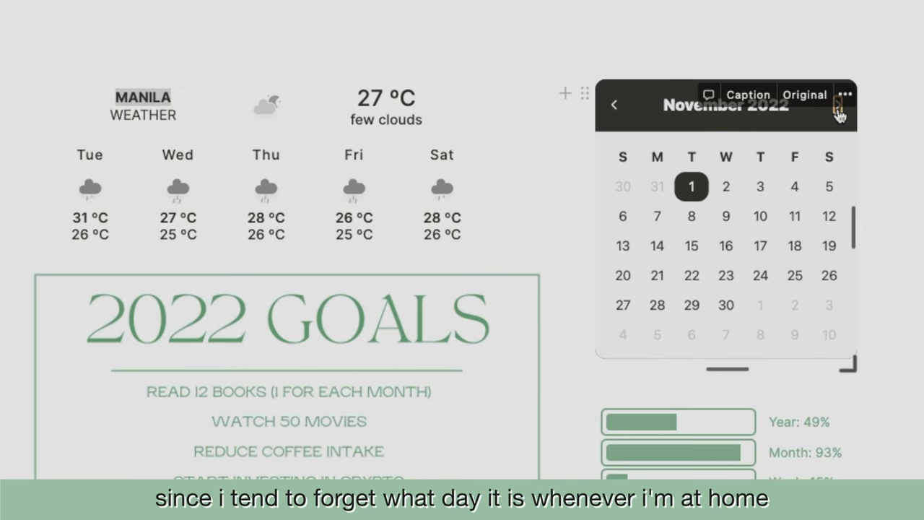
click(614, 105)
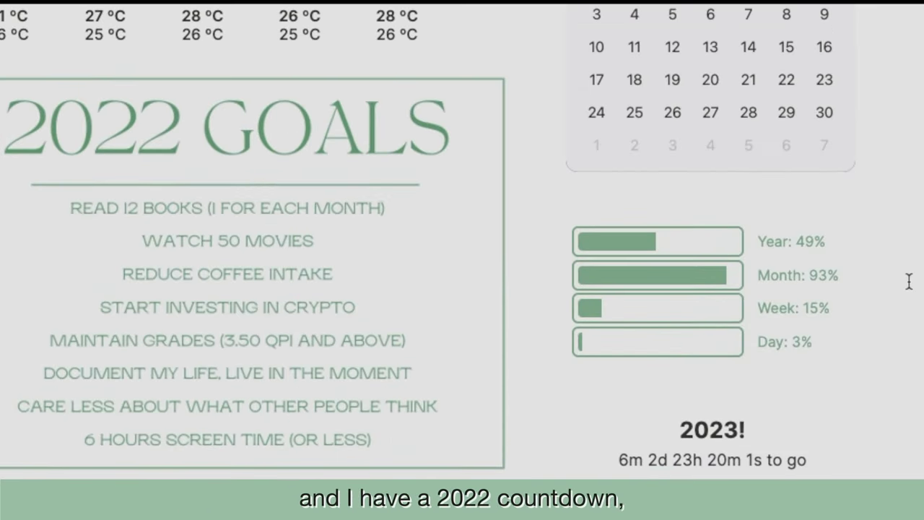
scroll(909, 281, down, 1)
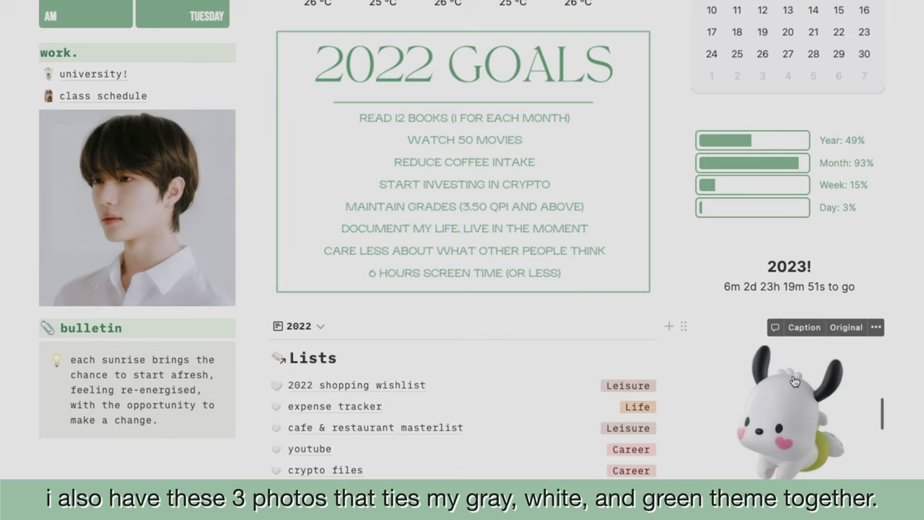
- View the portrait, cartoon character and 2022 Goals images full-size, then close the Goals image
click(182, 222)
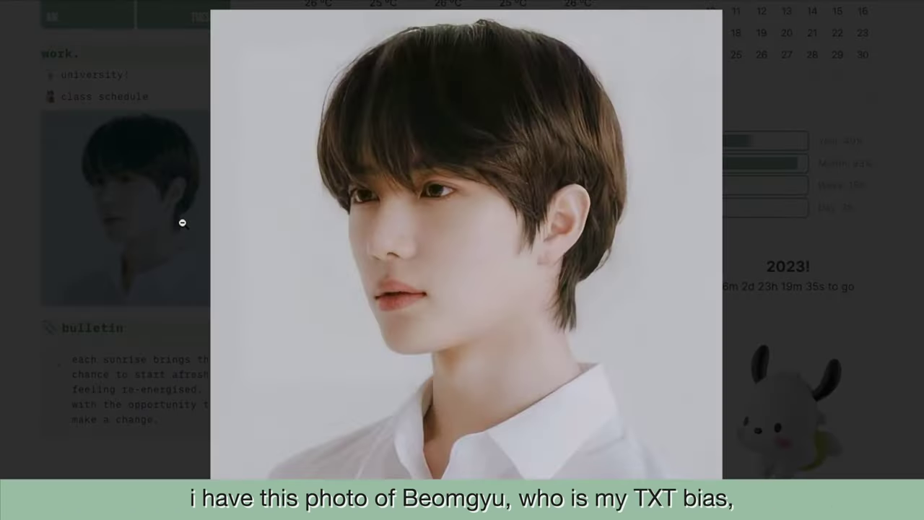
click(792, 375)
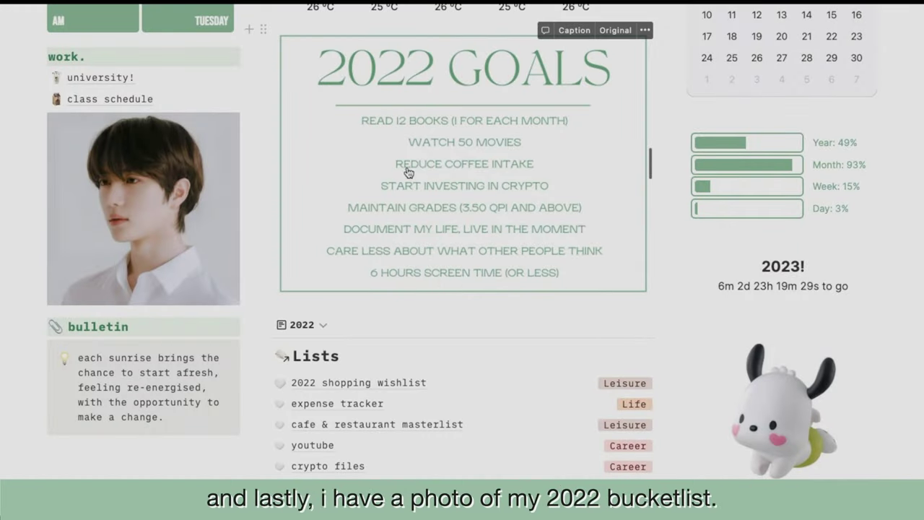
click(419, 170)
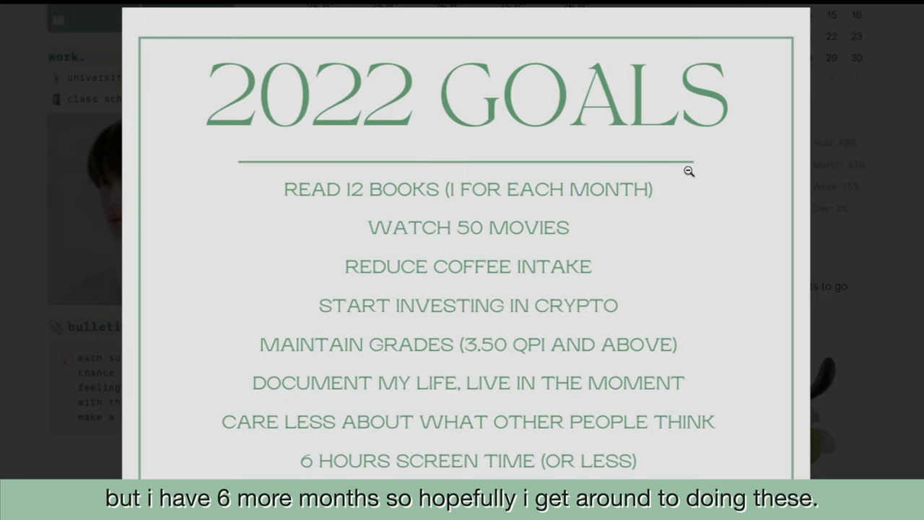
click(853, 192)
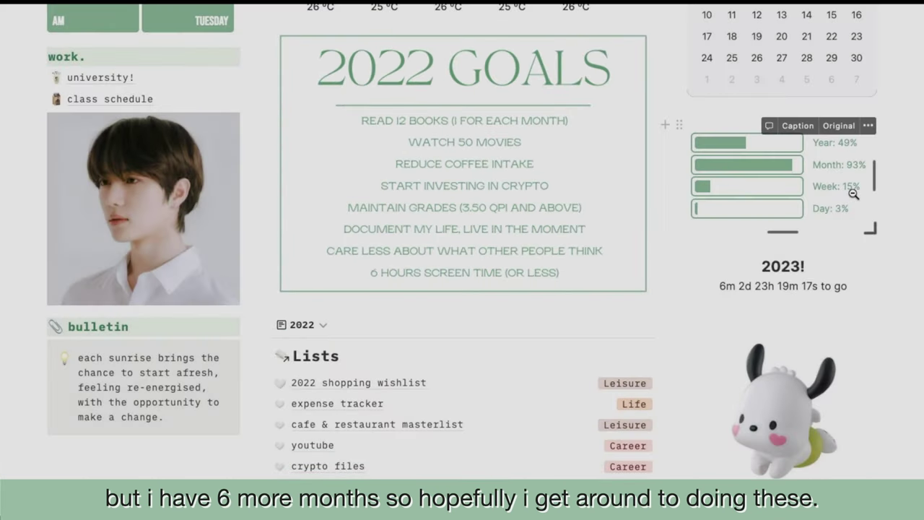
- Make the bulletin callout's 'each sunrise brings the chance to start afresh' quote bold
drag(105, 363, 177, 424)
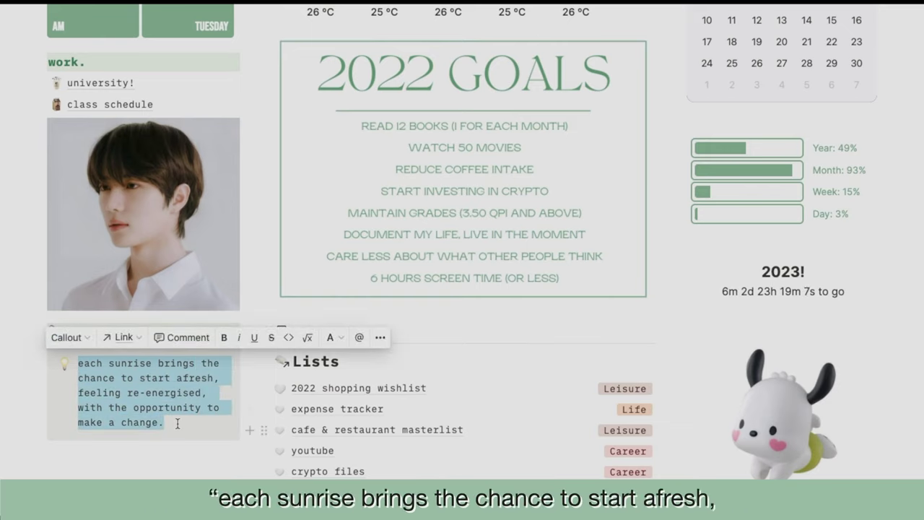
click(225, 339)
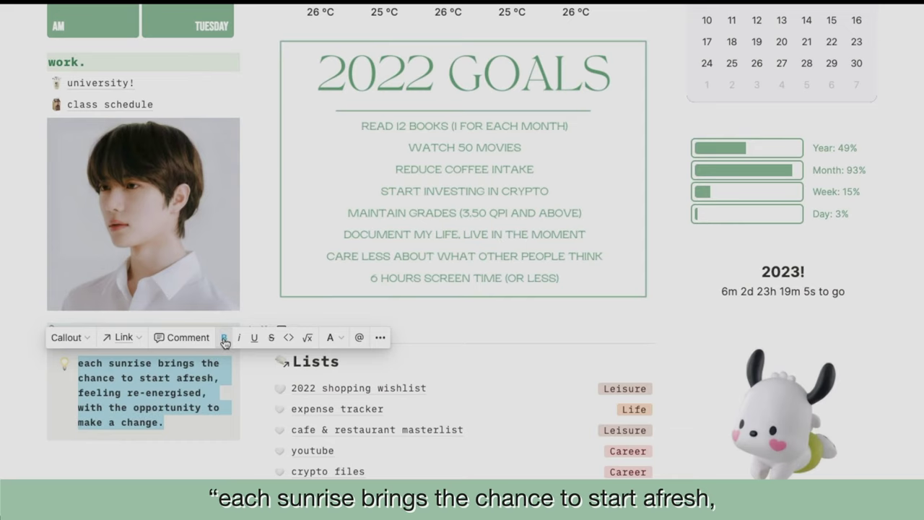
click(182, 458)
scroll(182, 460, up, 2)
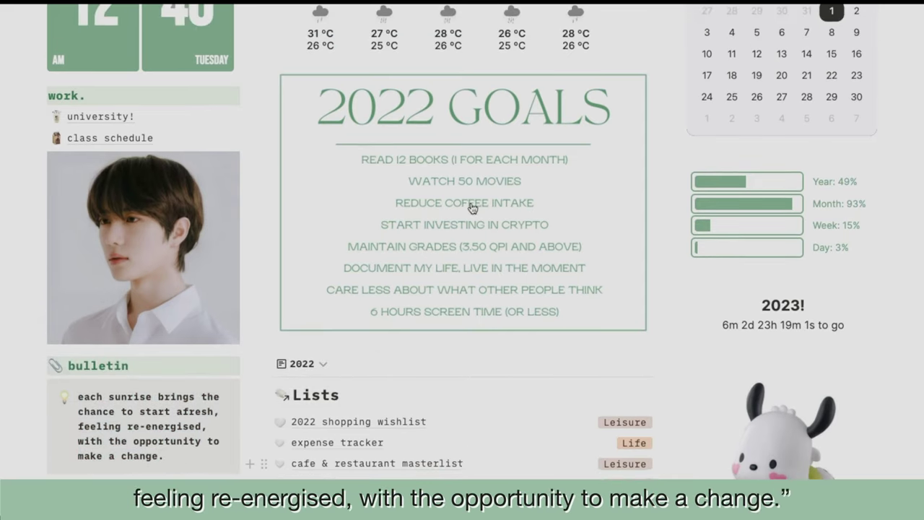
- Scroll back up the dashboard toward the work section
scroll(473, 206, up, 3)
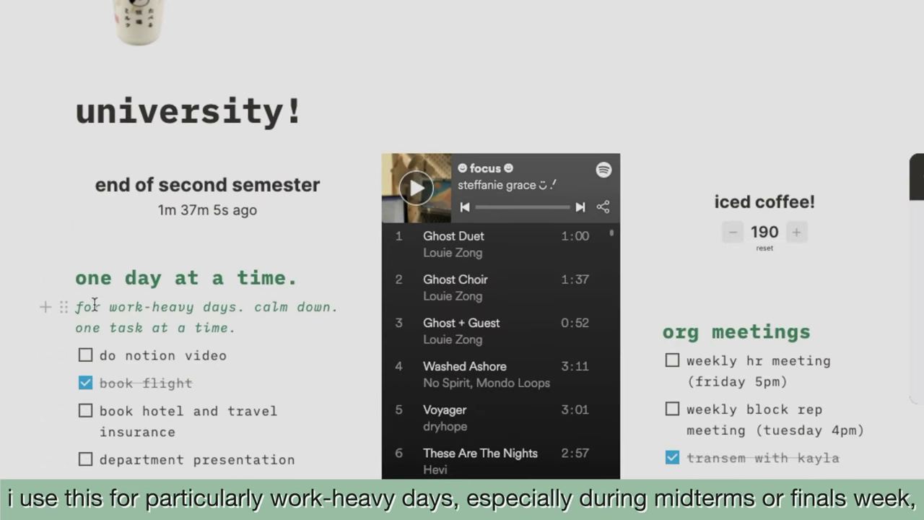
- Tick 'department presentation' in the one day at a time checklist, then scroll down the page
drag(78, 307, 264, 334)
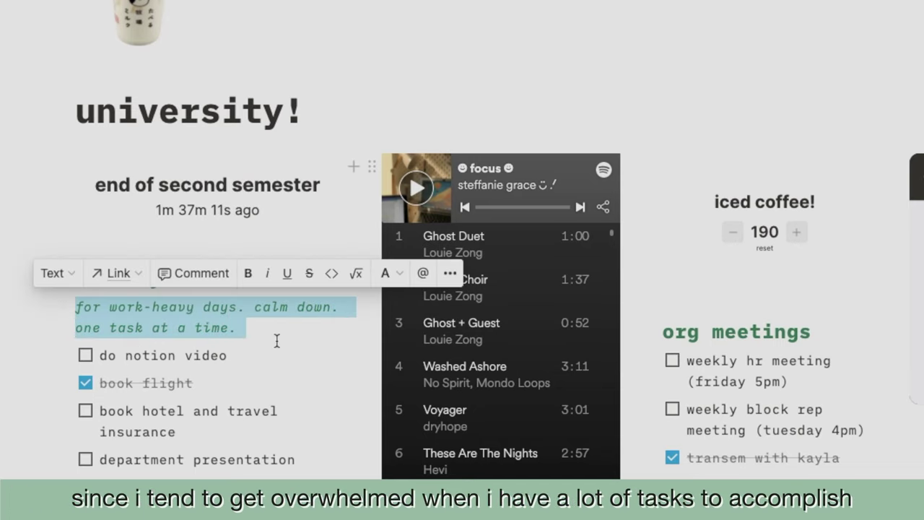
click(277, 340)
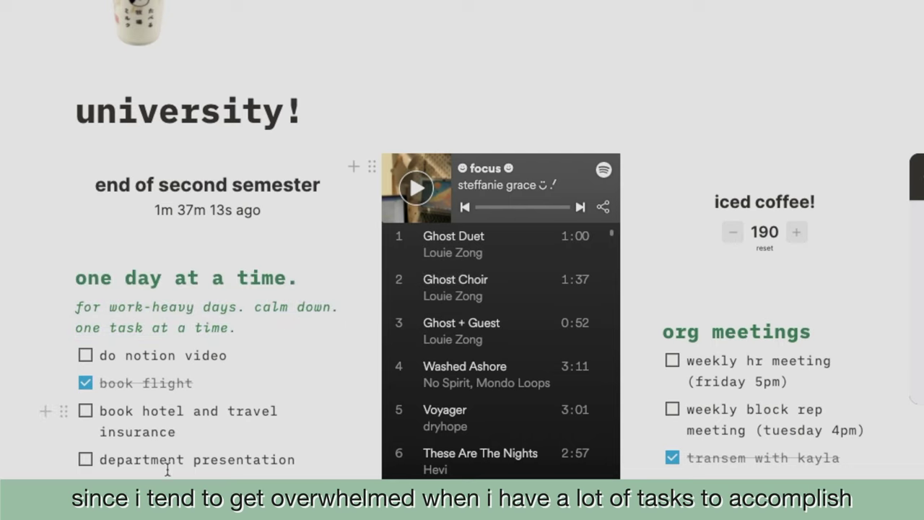
click(86, 462)
scroll(577, 358, down, 3)
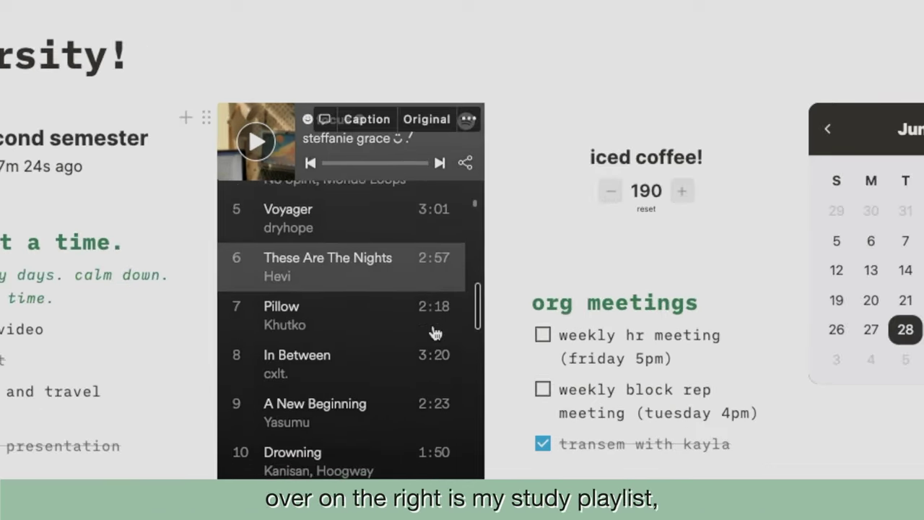
scroll(402, 337, down, 10)
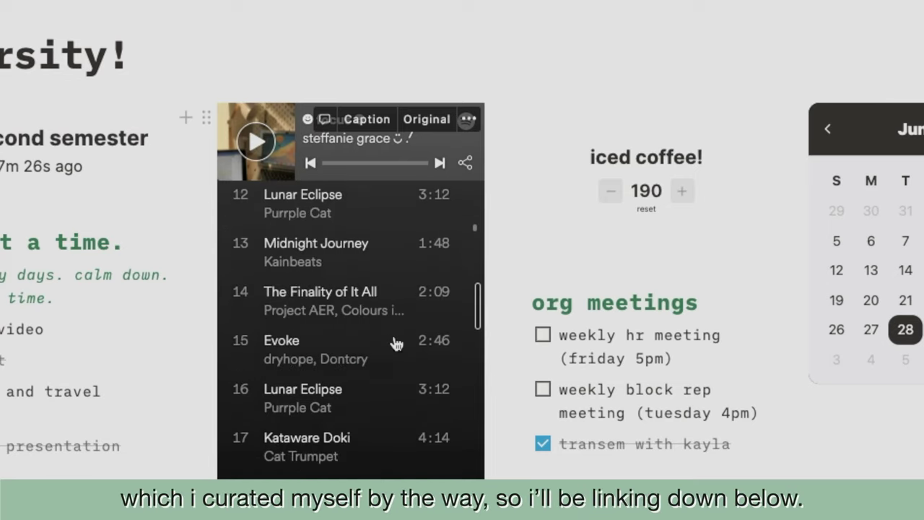
scroll(397, 344, down, 20)
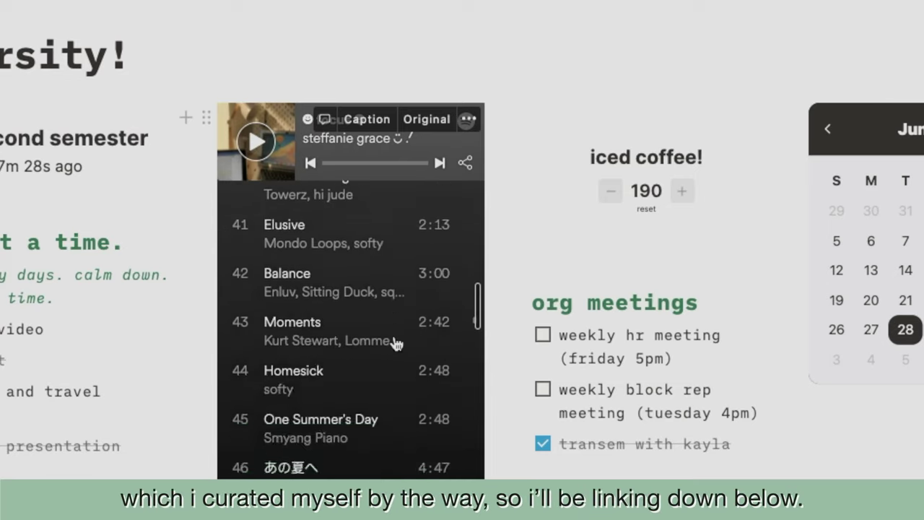
scroll(397, 344, down, 20)
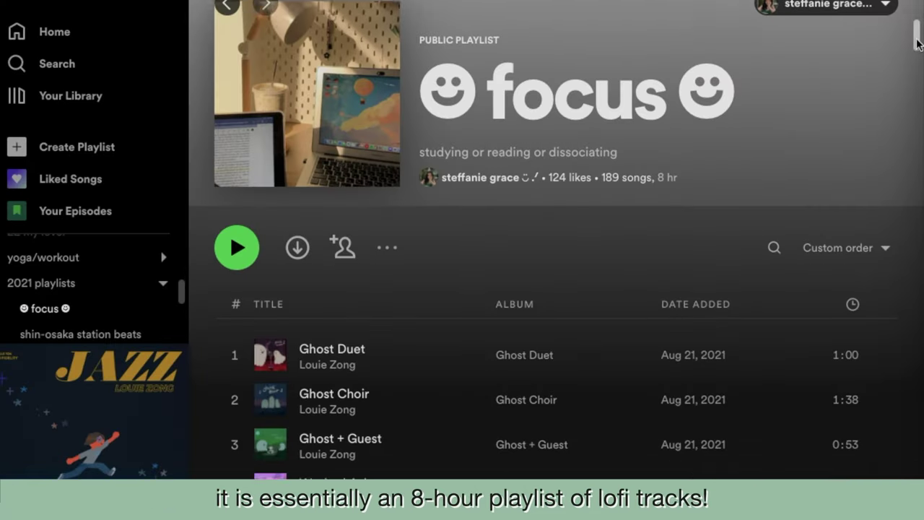
drag(919, 43, 919, 83)
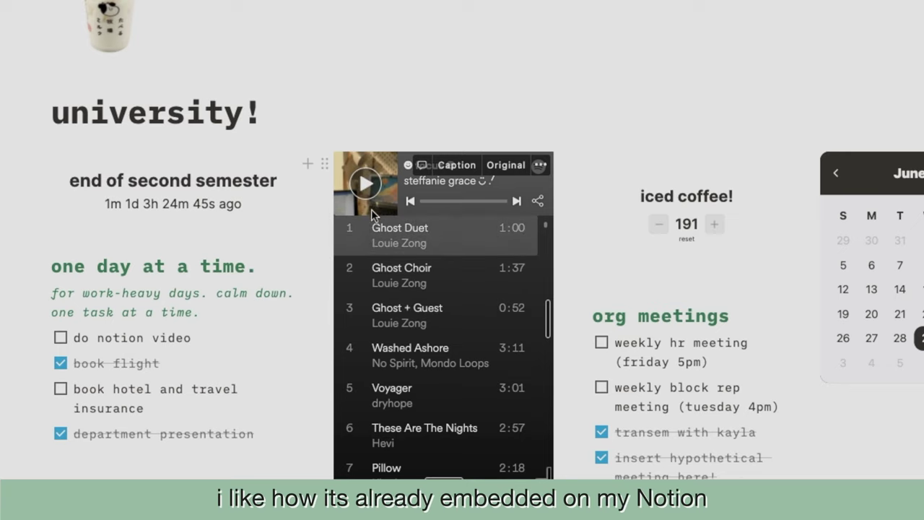
- Play Ghost Duet on the Spotify embed and add two to the iced coffee counter
click(369, 190)
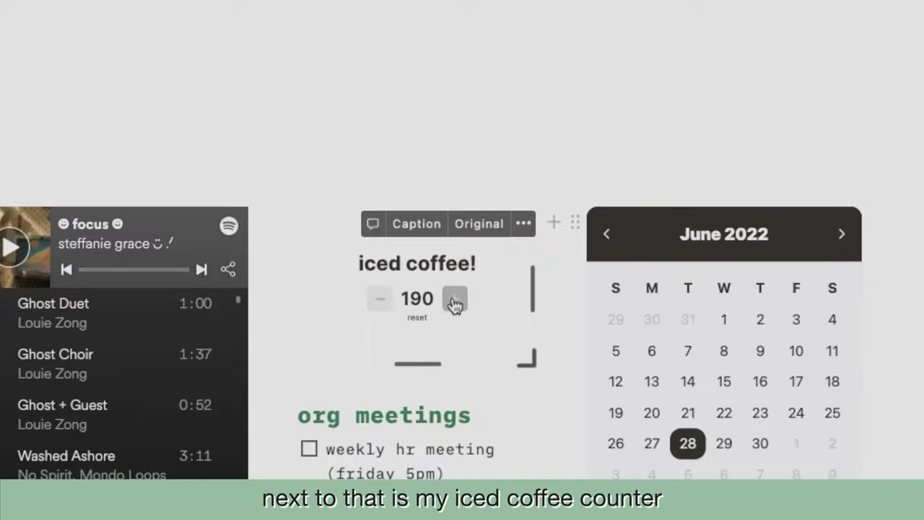
click(453, 300)
click(453, 300)
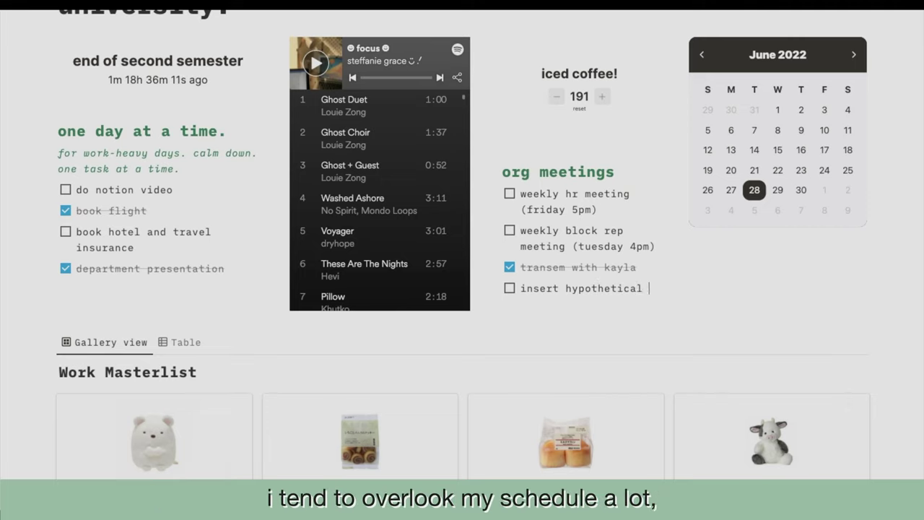
- Complete the 'insert hypothetical meeting' item, then flip the calendar ahead two months and back one
text(meeting here!)
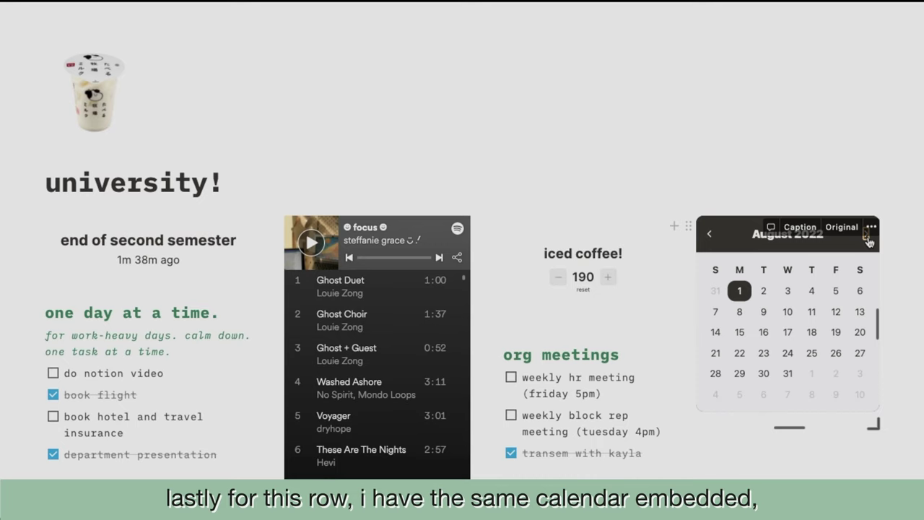
click(868, 239)
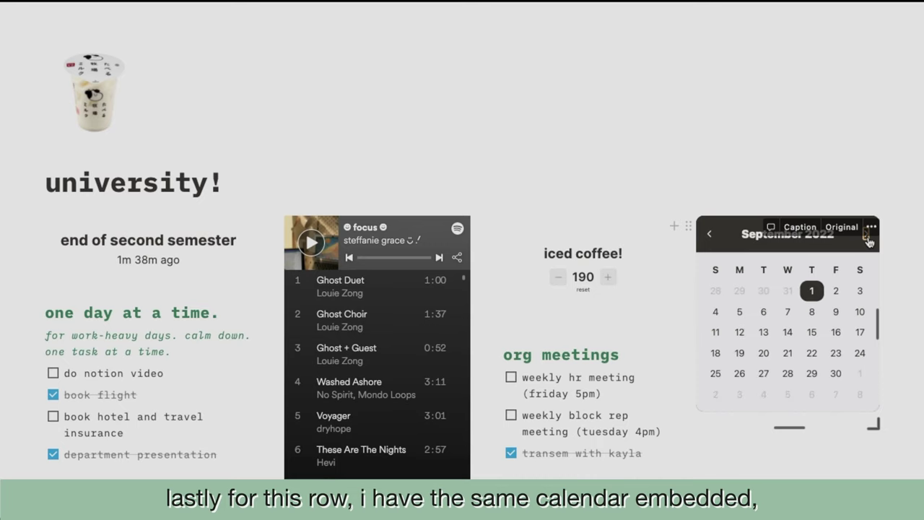
click(868, 240)
click(710, 236)
click(710, 237)
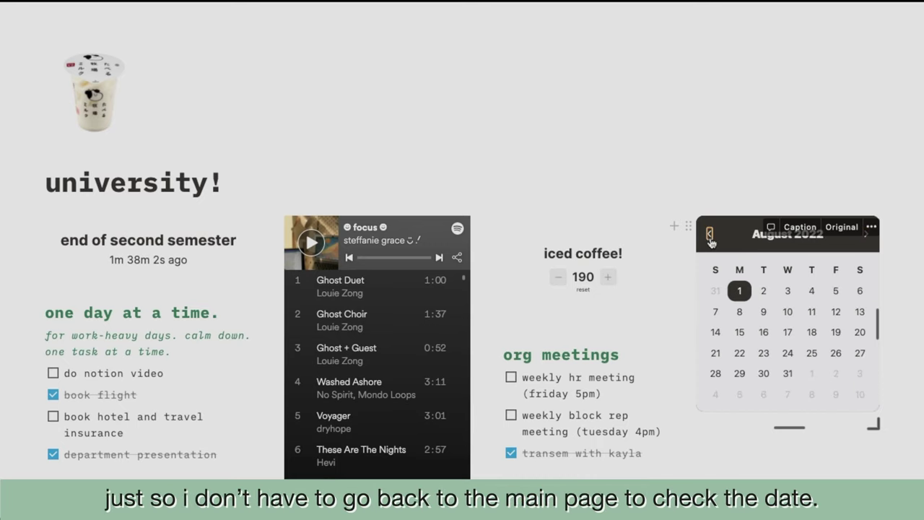
scroll(816, 162, down, 5)
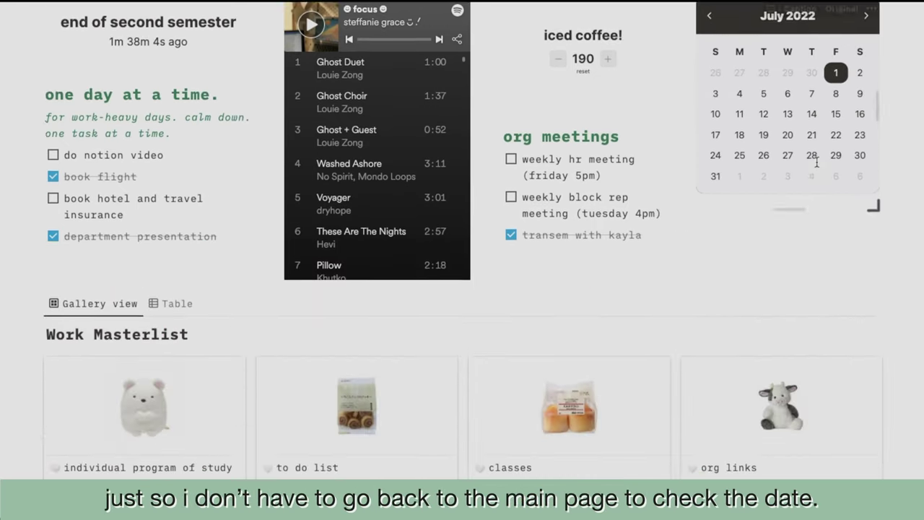